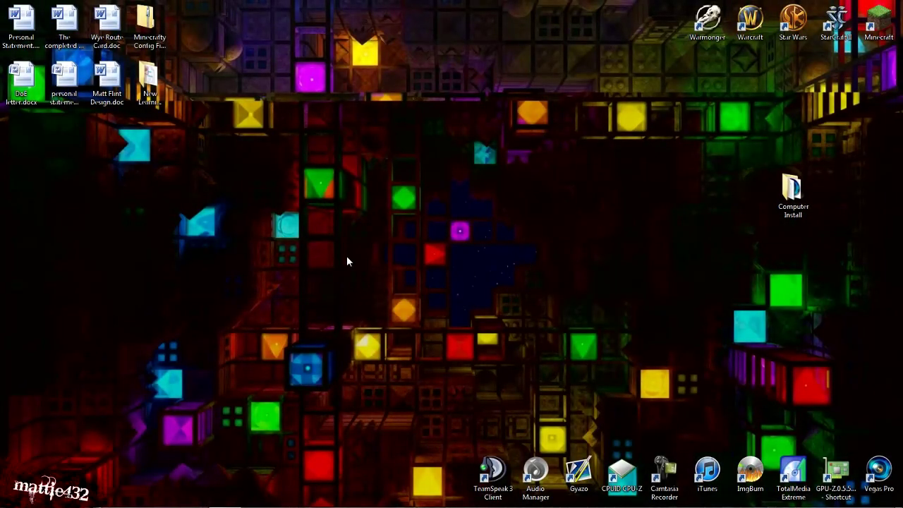
Step: Move the CPUID CPU-Z shortcut from the bottom icon row to the middle of the desktop
drag(197, 20, 247, 17)
drag(238, 12, 244, 99)
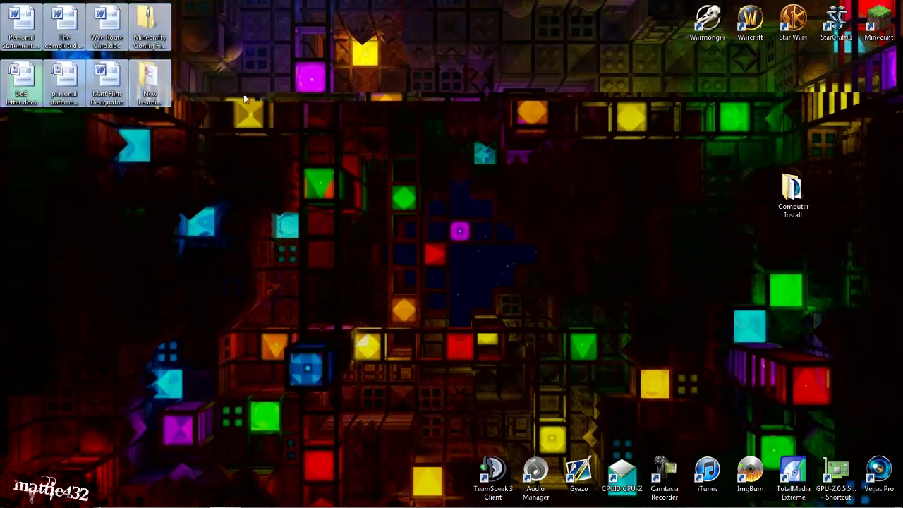
click(245, 111)
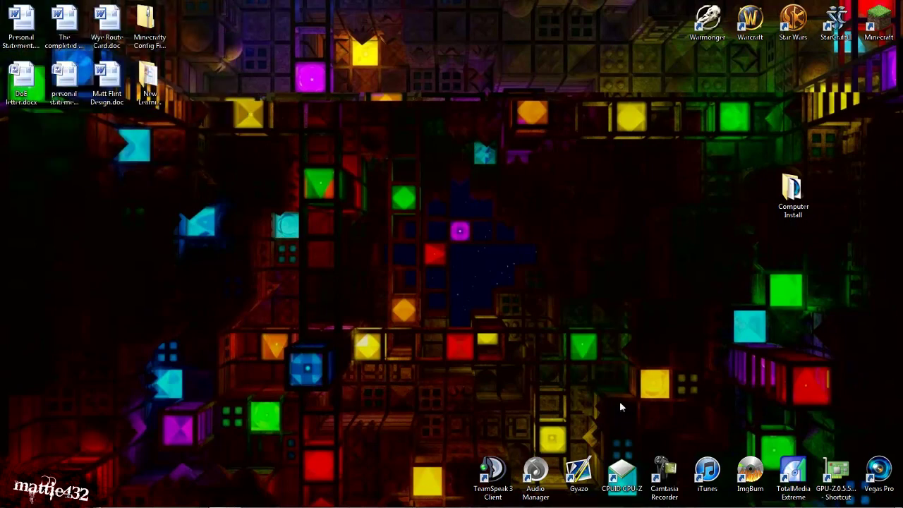
drag(621, 486, 409, 265)
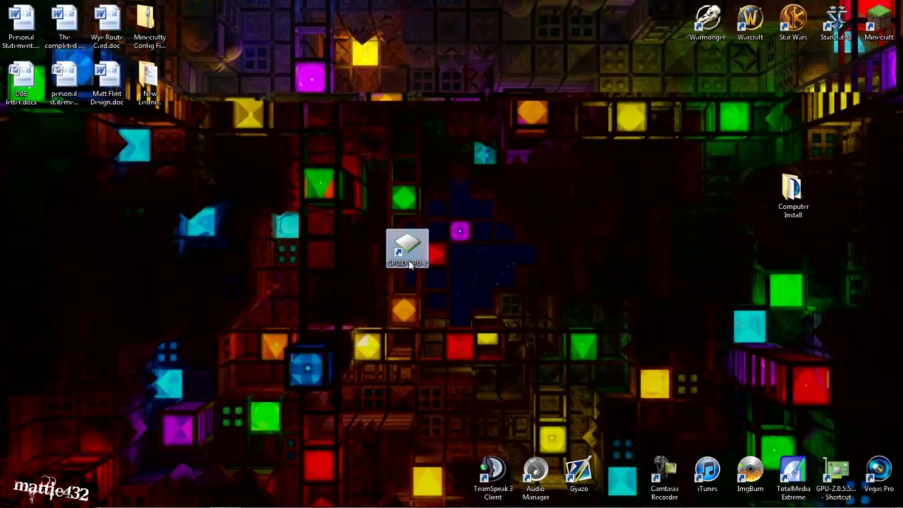
Step: Launch CPU-Z, park it at the left edge, confirm DDR3 memory, then view the M4A87TD EVO mainboard details
double_click(418, 262)
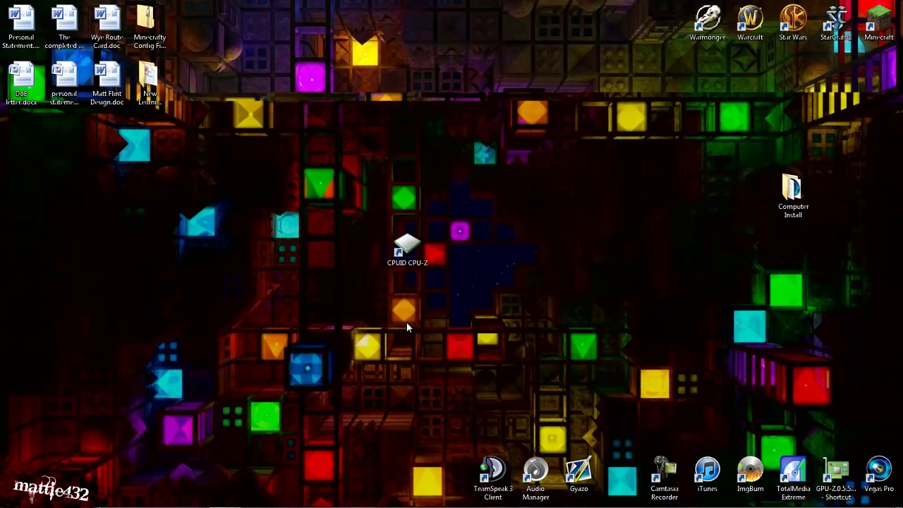
drag(393, 154, 151, 158)
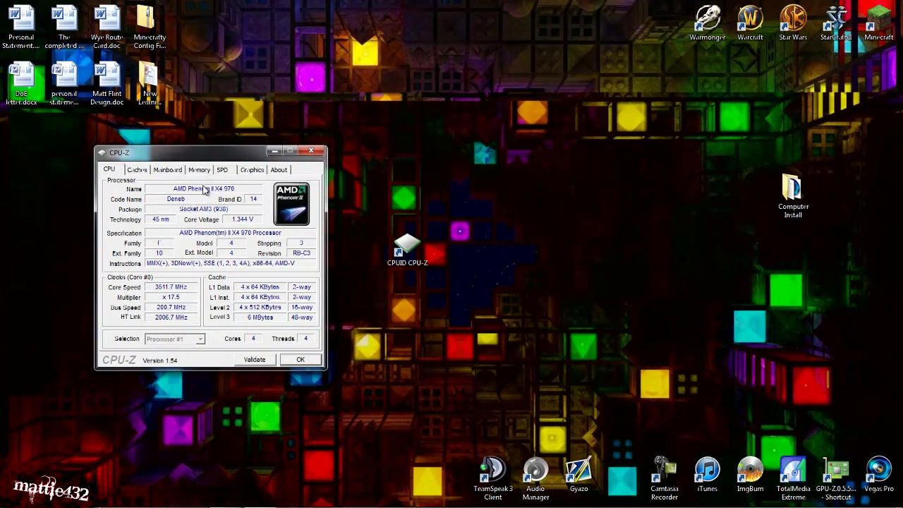
drag(204, 152, 131, 141)
click(127, 159)
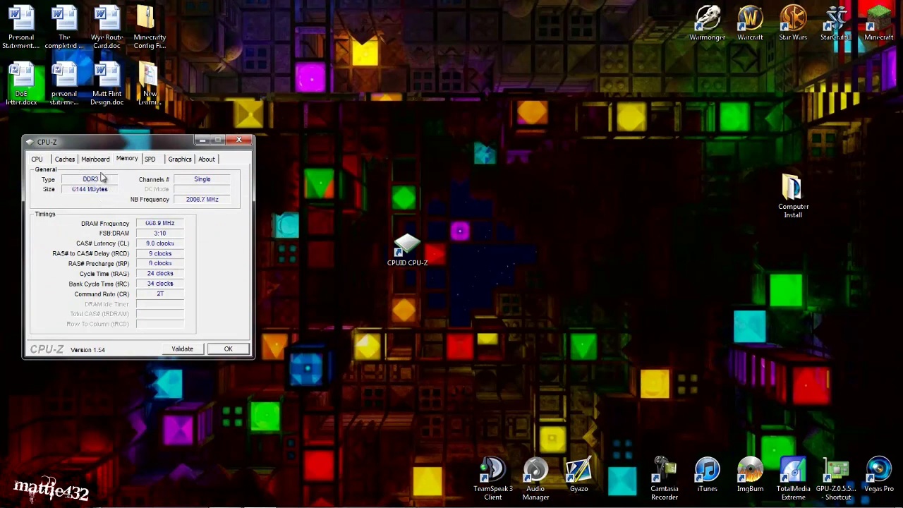
click(98, 159)
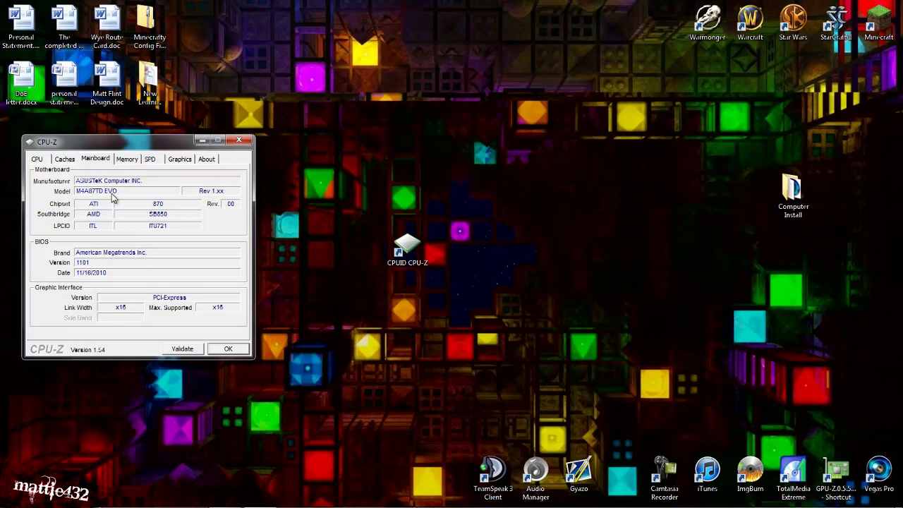
key(super+2)
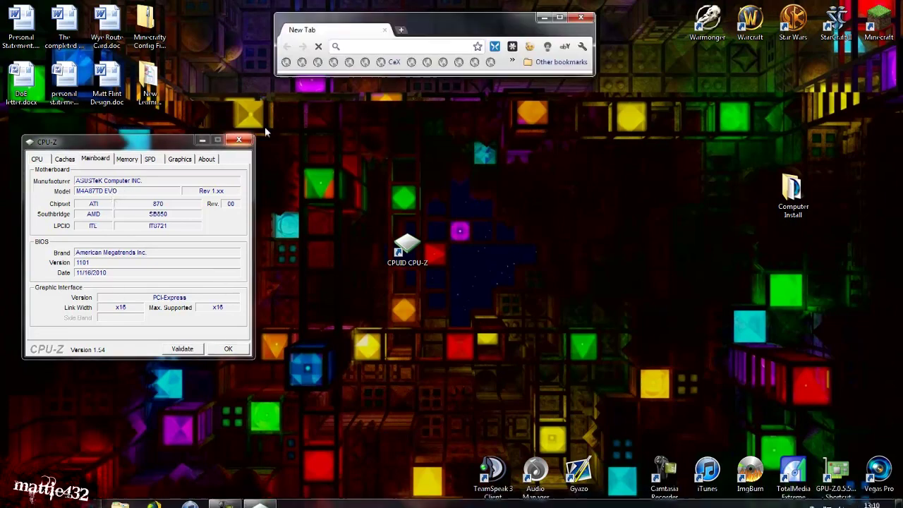
Step: Search Google for 'ma4a87td pro motherboard', enlarge the Chrome window, and open the top ASUS result
drag(420, 31, 447, 47)
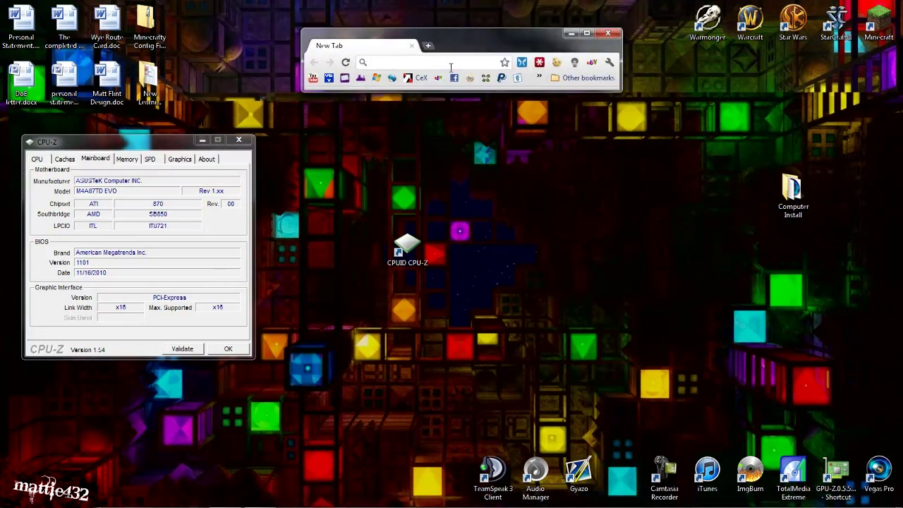
text(m)
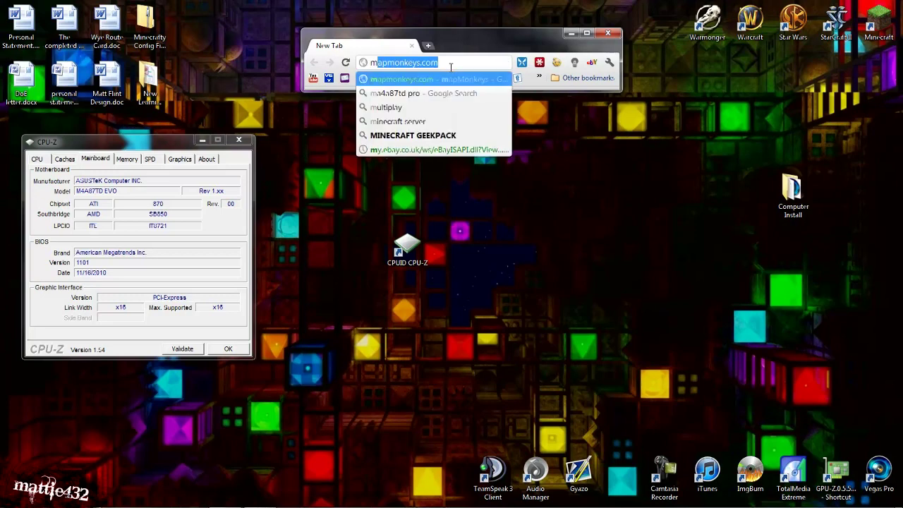
text(a4a87td pro mo)
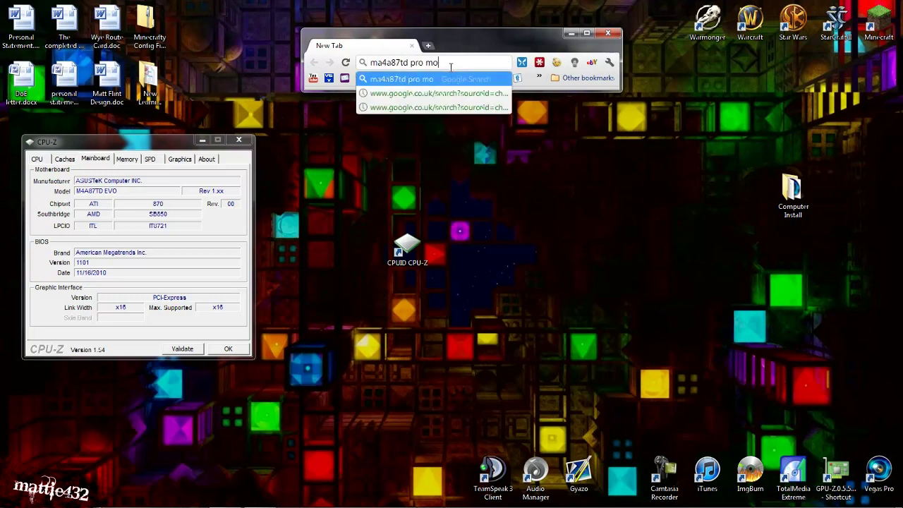
text(therboard)
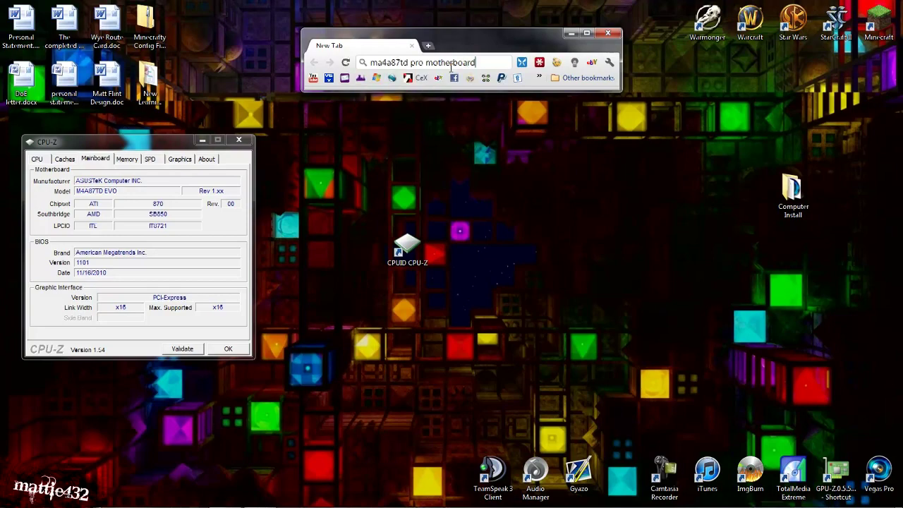
key(Return)
drag(465, 32, 477, 1)
drag(638, 99, 789, 98)
click(572, 196)
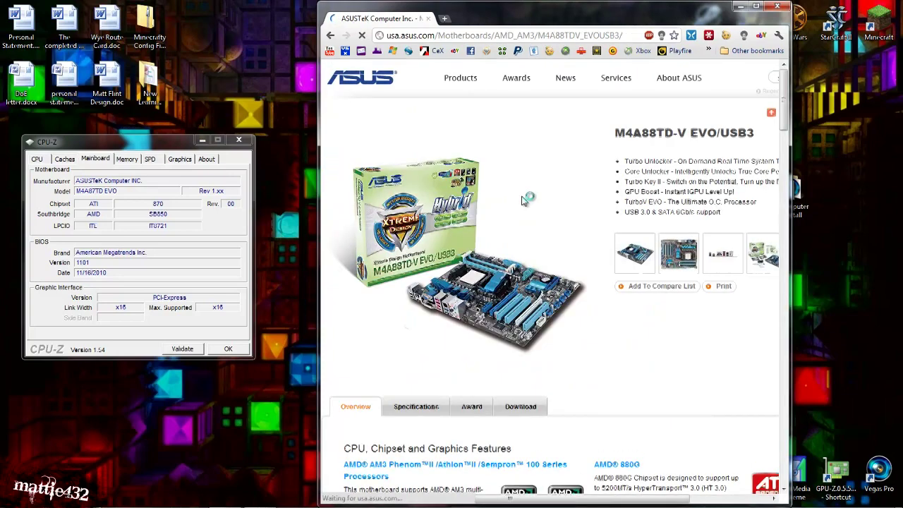
Step: Show the Specifications tab on the ASUS board page and scroll to the spec table
scroll(421, 171, down, 2)
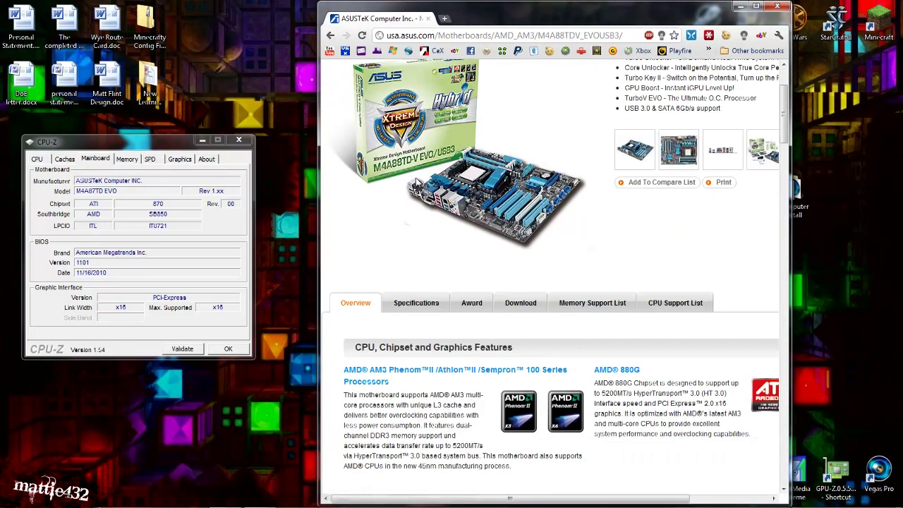
click(402, 308)
scroll(402, 308, down, 3)
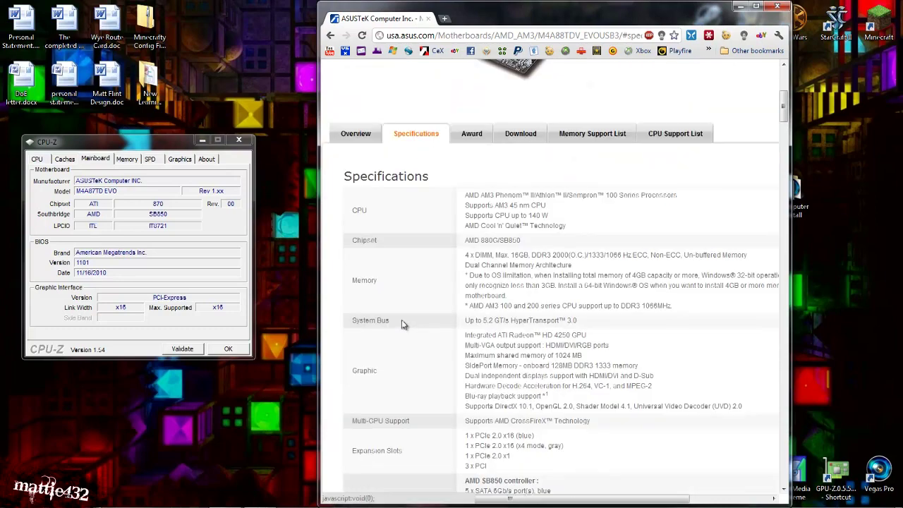
drag(395, 278, 346, 282)
click(400, 282)
Step: Highlight the Memory row's supported DDR3 speeds, 2000(O.C.)/1333/1066 Hz
drag(465, 254, 529, 252)
double_click(522, 255)
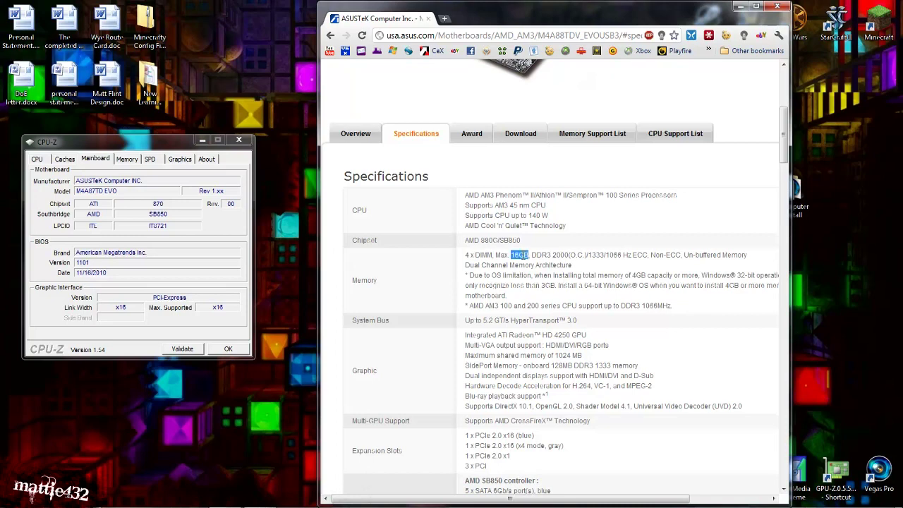
drag(535, 255, 634, 253)
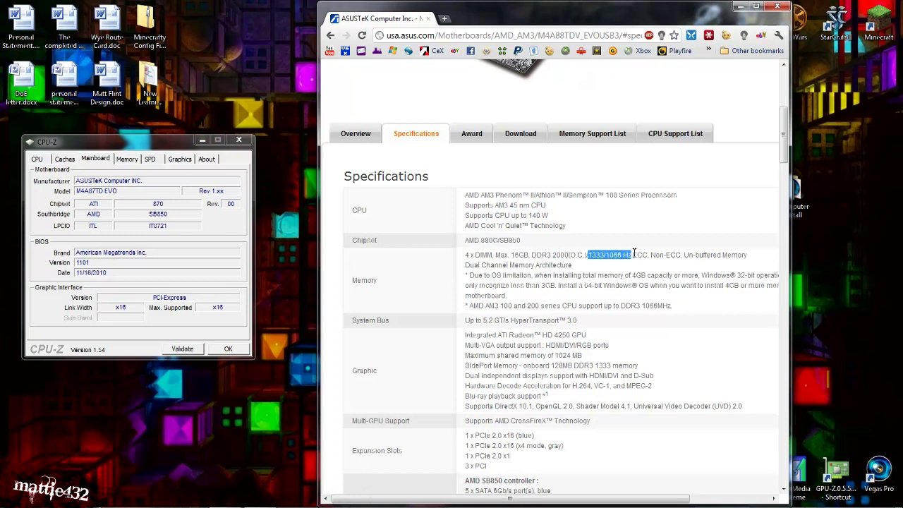
click(618, 268)
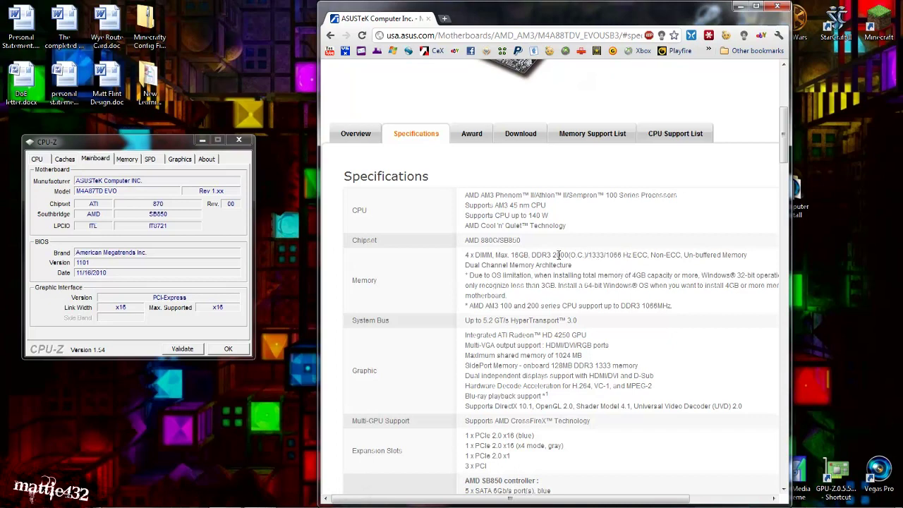
drag(553, 255, 620, 251)
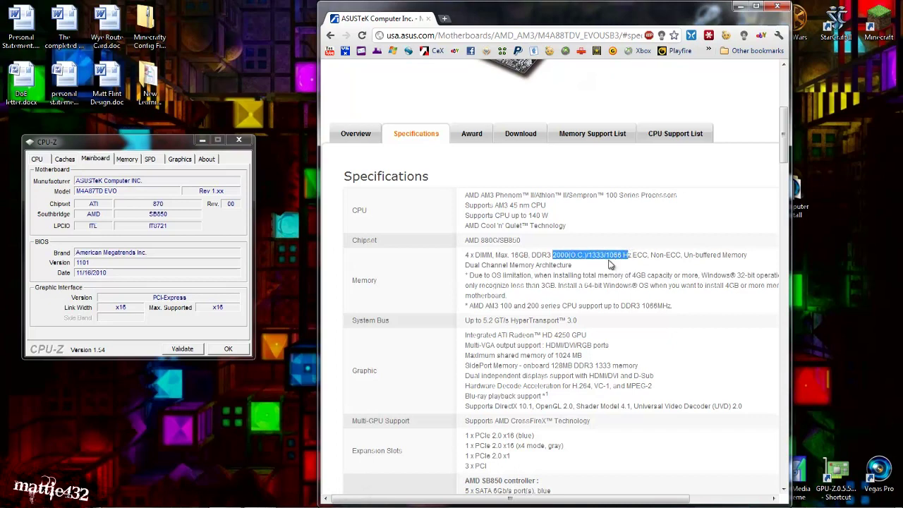
drag(610, 264, 596, 256)
click(630, 254)
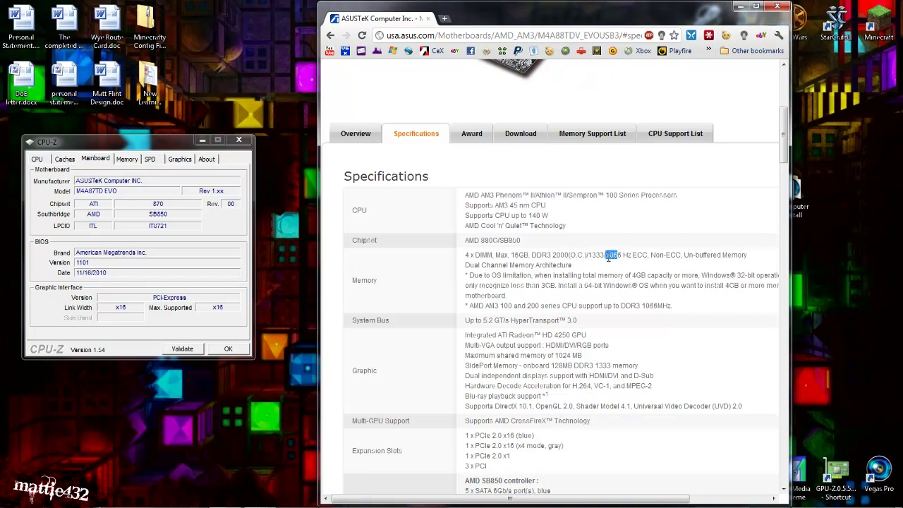
drag(582, 255, 556, 256)
drag(631, 254, 552, 255)
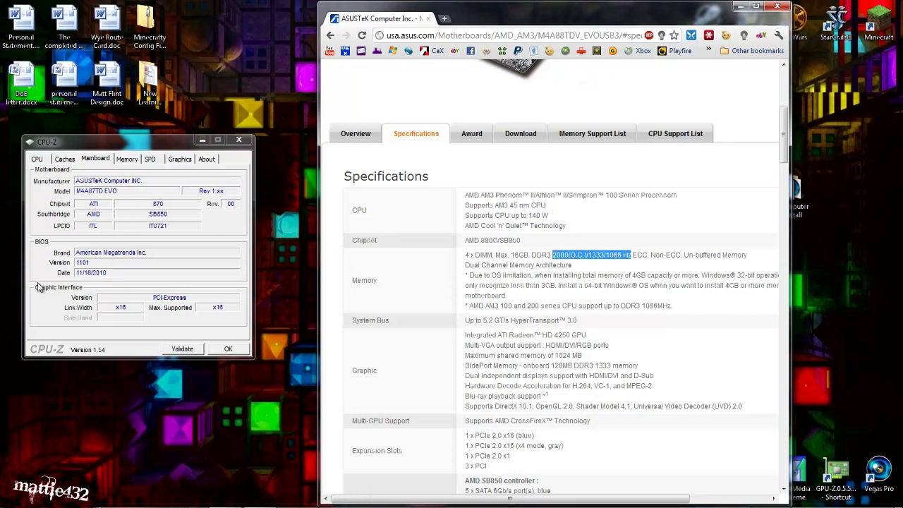